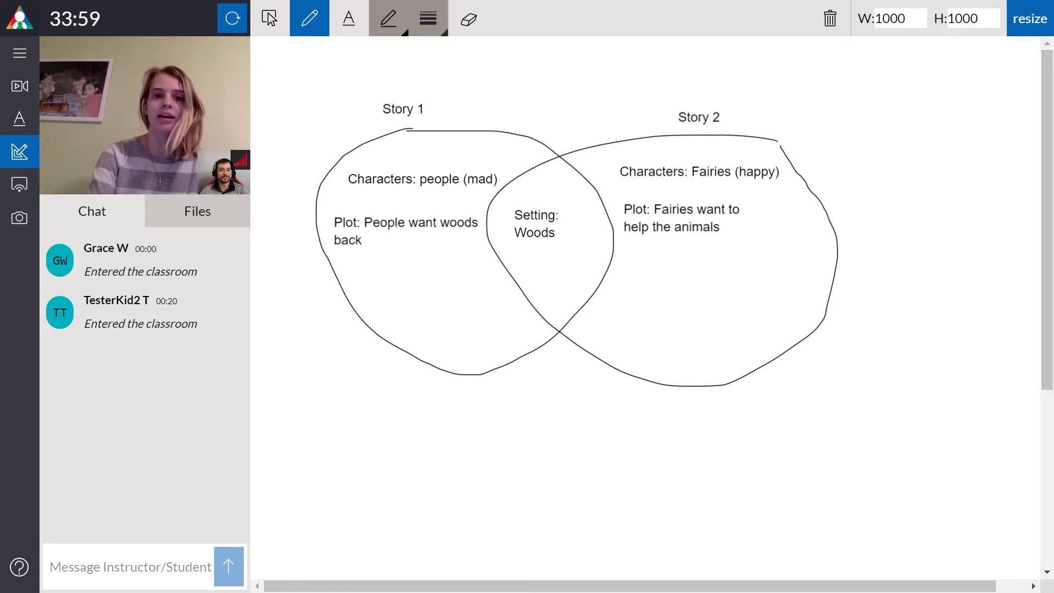
left_click(348, 19)
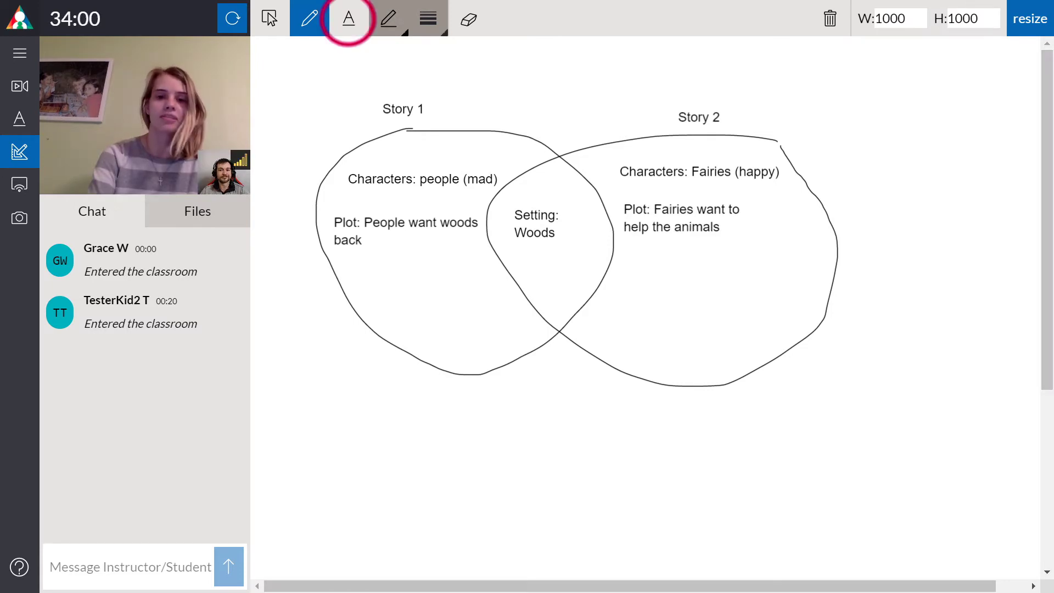
left_click(309, 20)
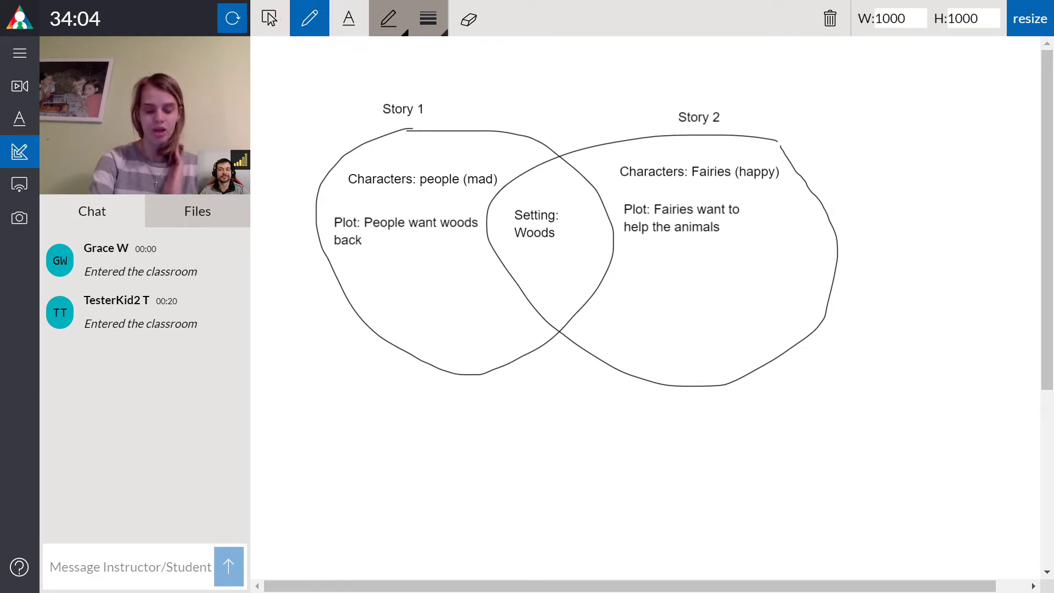
left_click(388, 19)
left_click(427, 19)
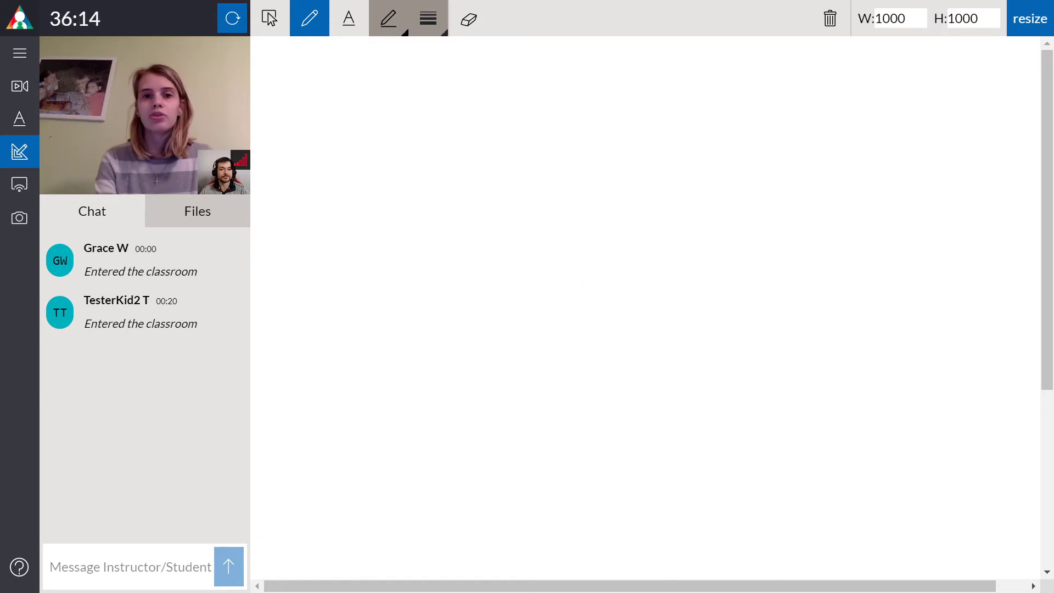
Capture a camera snapshot of the printed Pluto article and place the session-capture image from Classroom Files on the whiteboard.
left_click(20, 219)
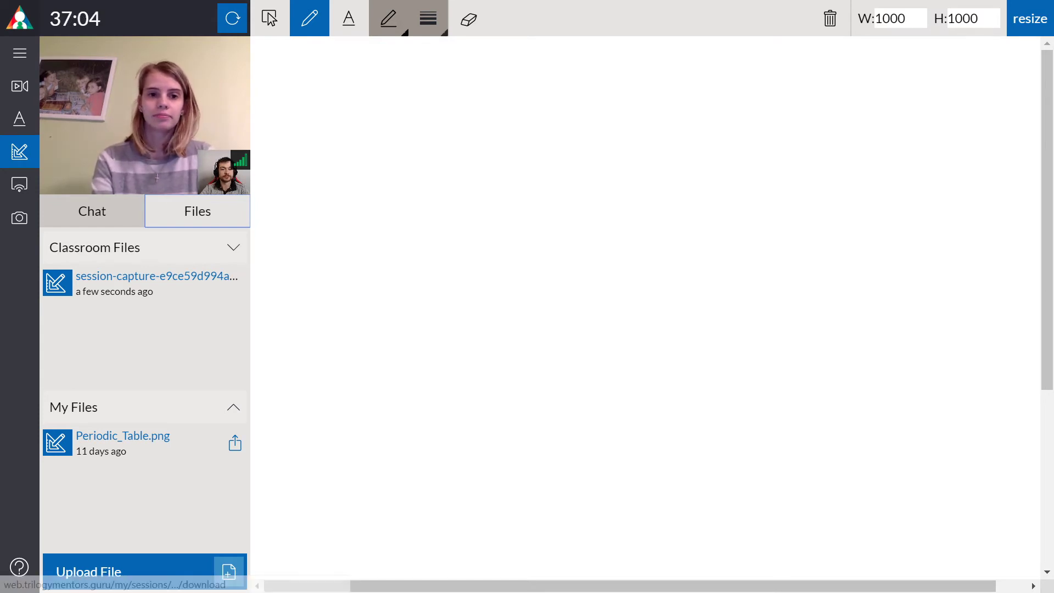
left_click_drag(238, 283, 497, 201)
left_click_drag(497, 200, 497, 201)
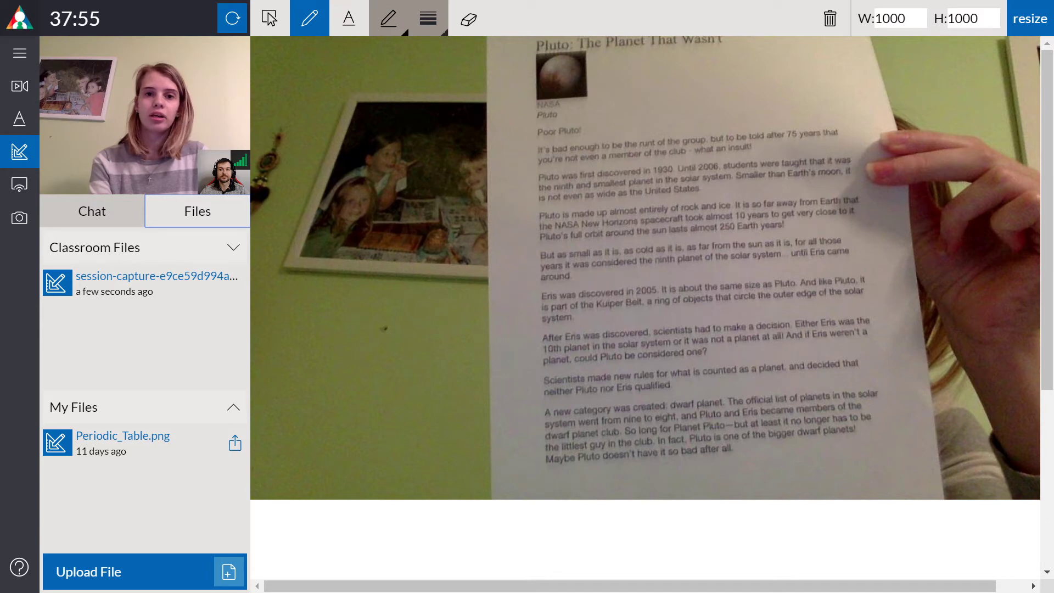
Add the text "Pluto was a Planet for 75 years" beside the article's planet photo and underline the sentence about scientists making new rules.
left_click(348, 18)
type("Pluto was a Plan")
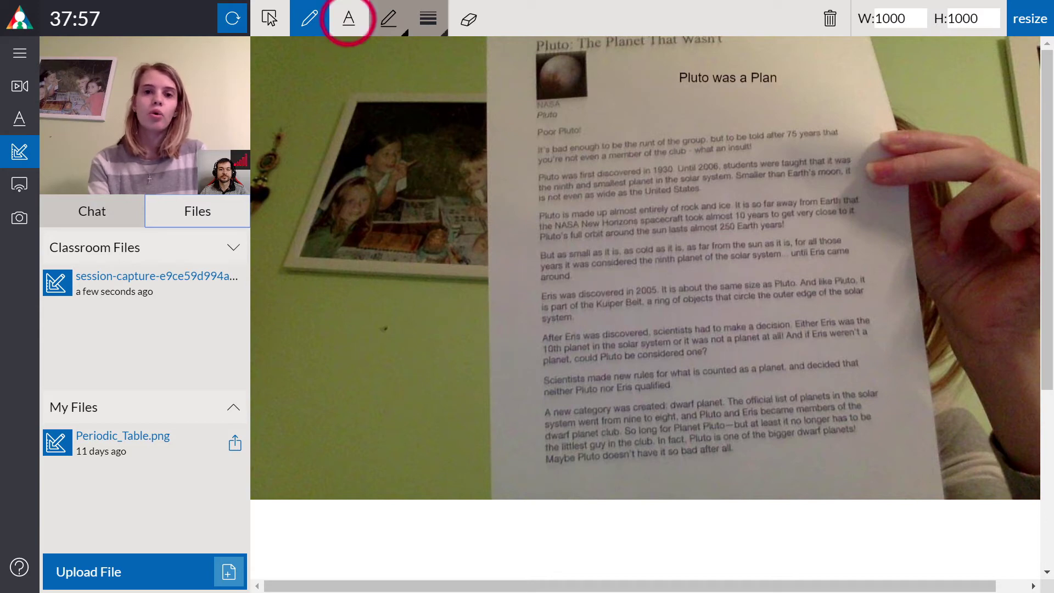
type("et until")
left_click(309, 19)
key("BackSpace")
key("BackSpace")
key("BackSpace")
key("BackSpace")
key("BackSpace")
type("for 75 years")
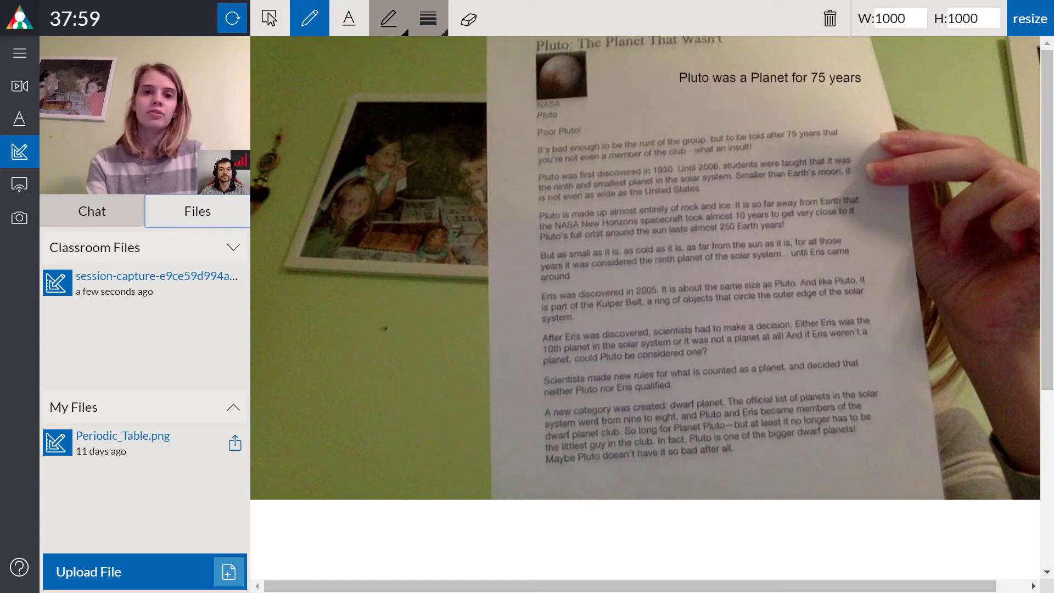
left_click_drag(535, 385, 785, 372)
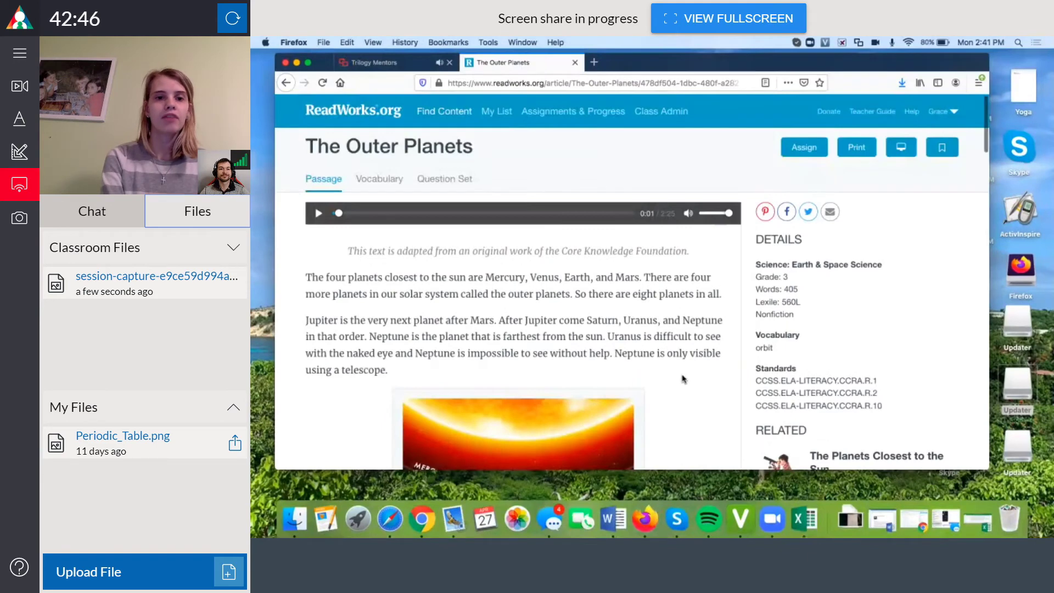
Look over the shared ReadWorks passage "The Outer Planets" and play its audio narration.
scroll(682, 379, "down", 2)
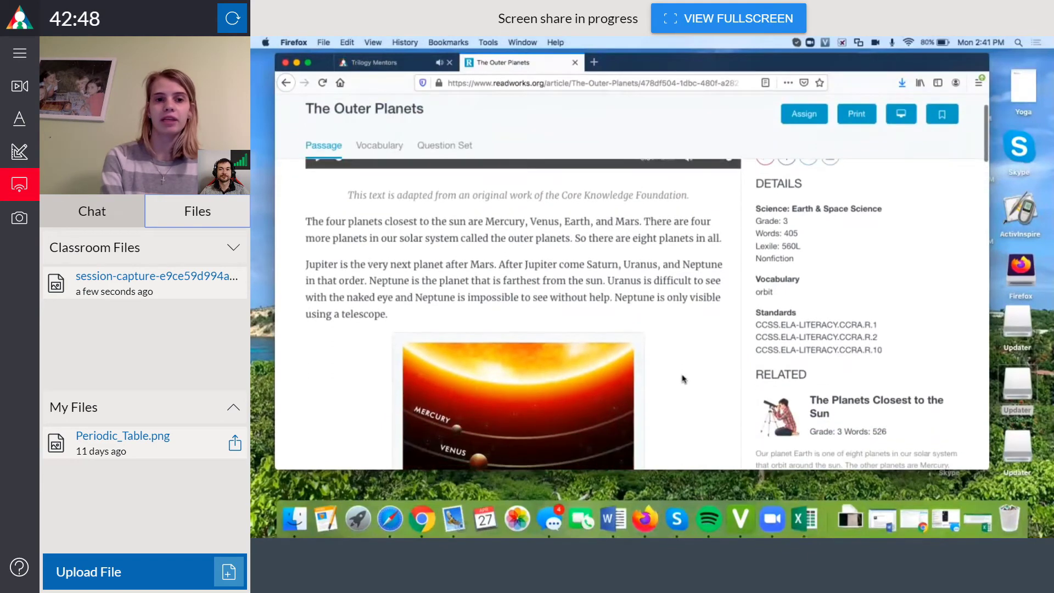
scroll(683, 379, "down", 10)
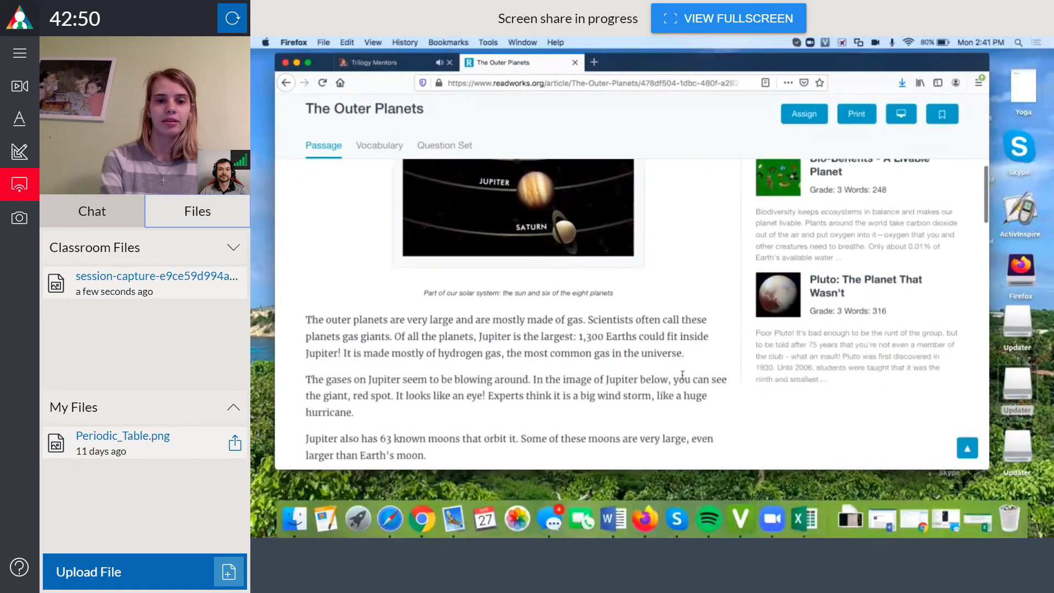
scroll(682, 375, "up", 10)
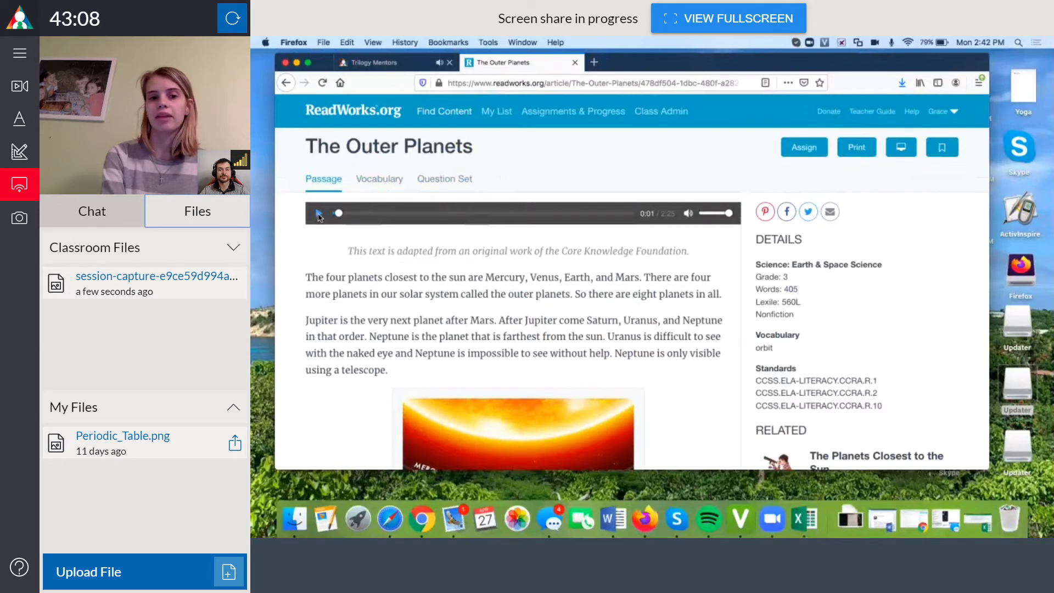
left_click(319, 214)
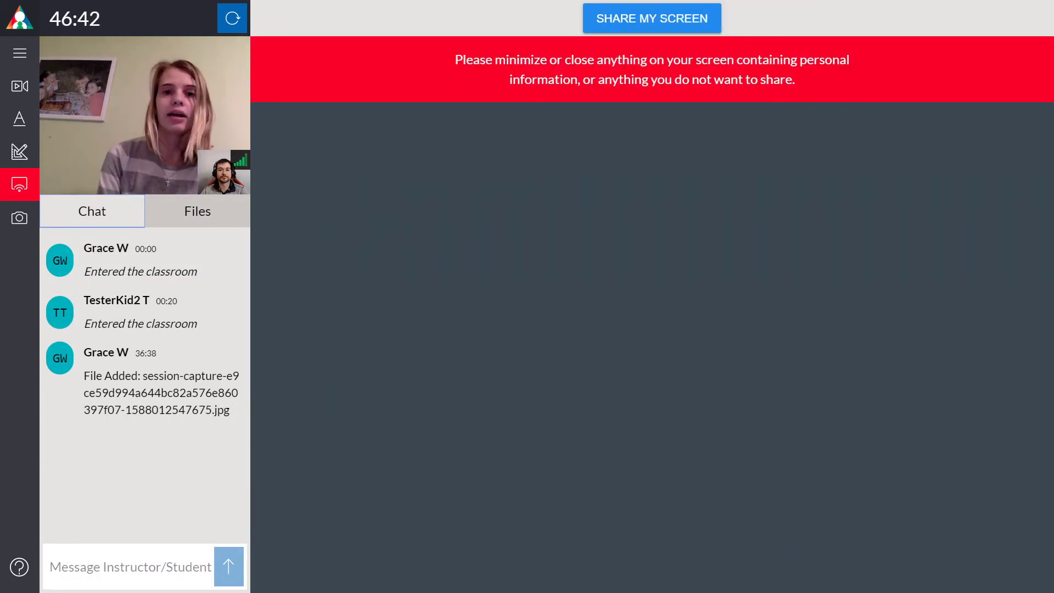
Switch the classroom to the text editor and write "Pluto was first discovered in 1930.".
left_click(21, 119)
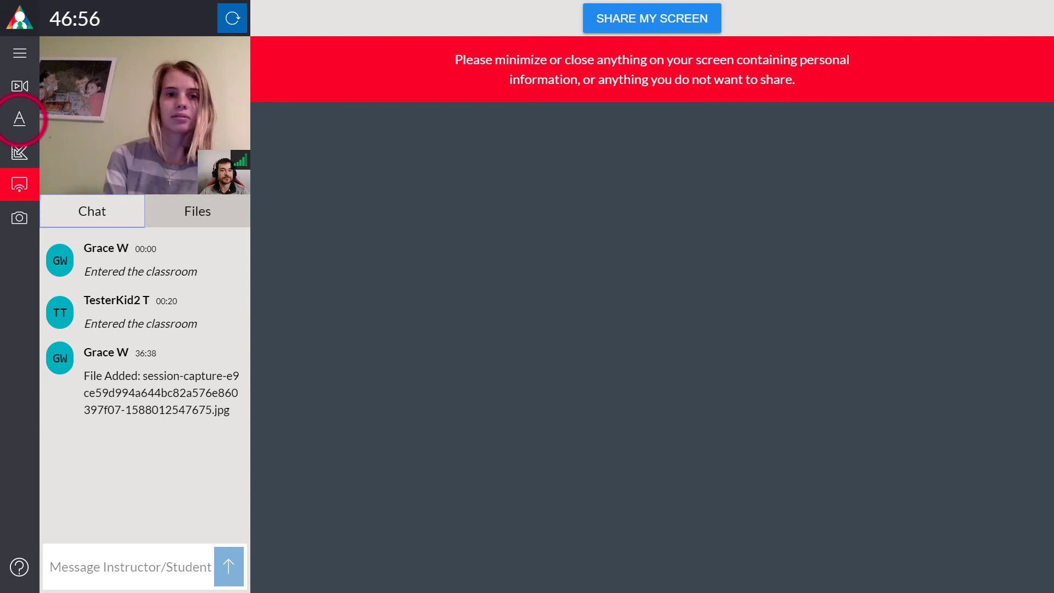
left_click(19, 118)
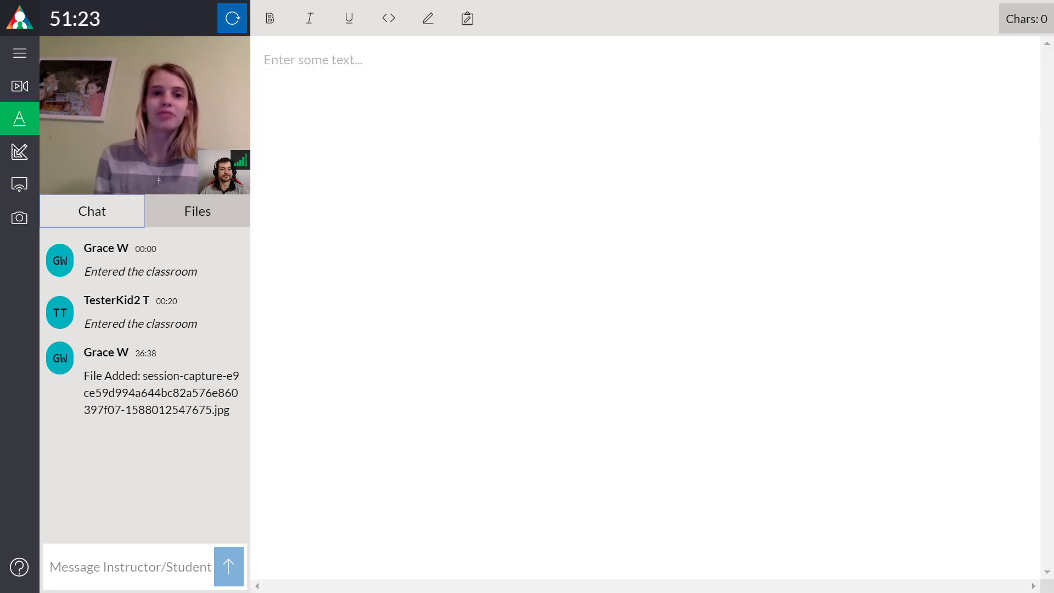
type("Pluto w")
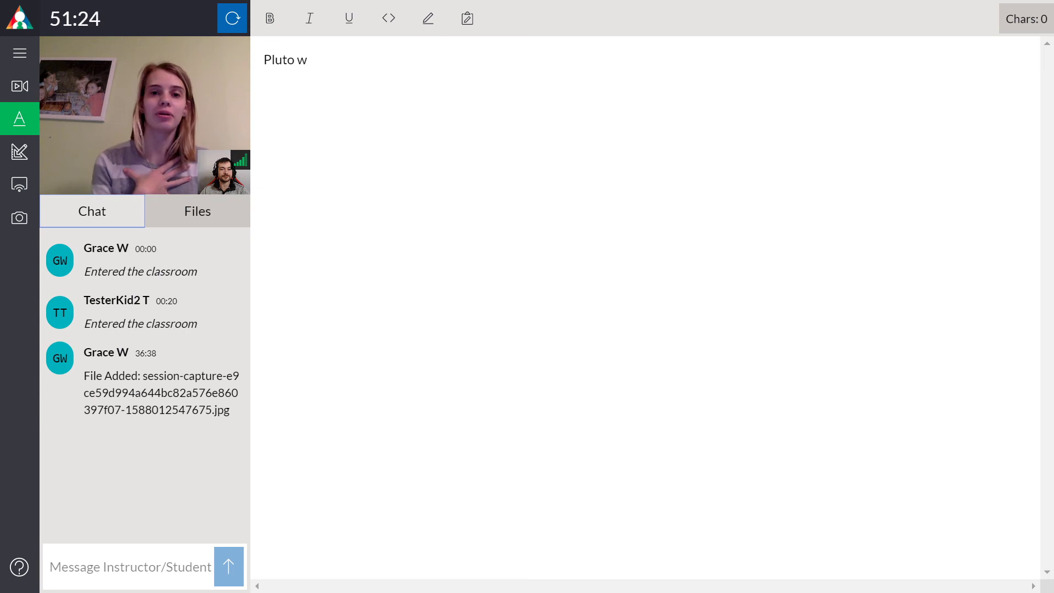
type("as first discovere")
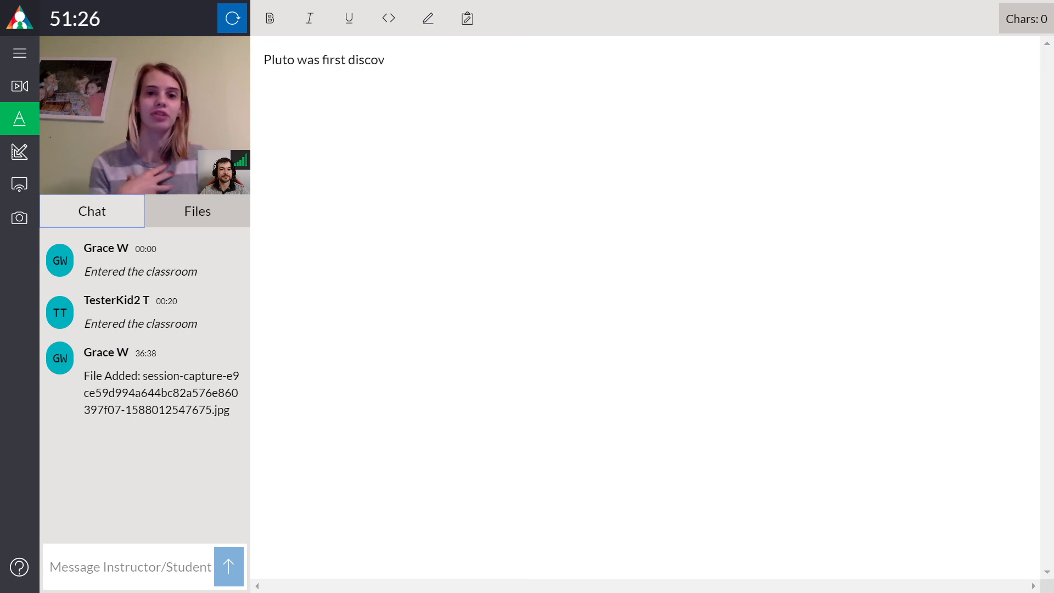
type("d in 1930.")
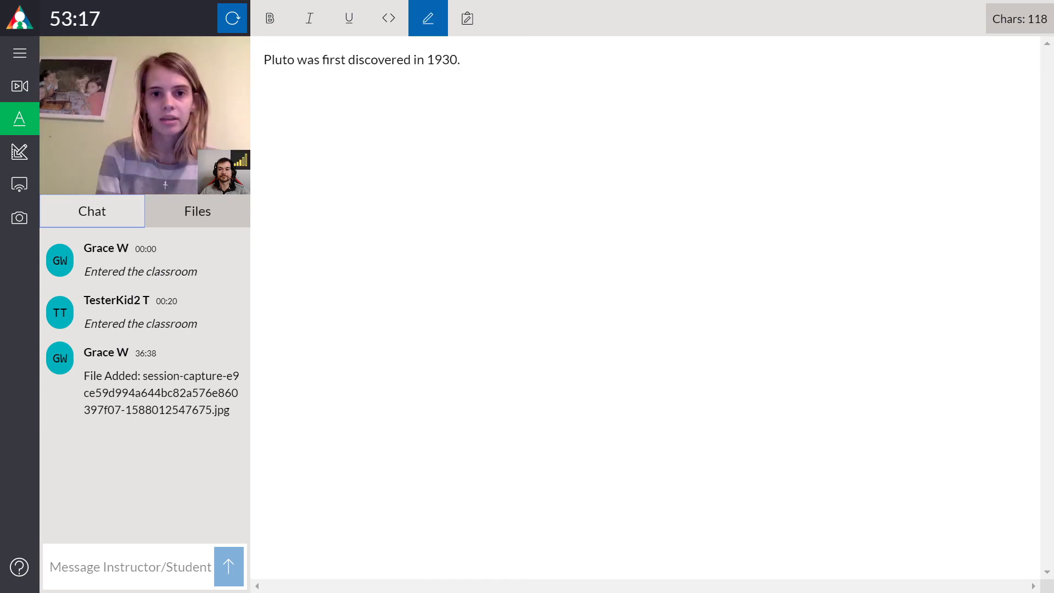
Continue the paragraph with the sentence "Until 2006 students wer taught that it wuz the 9th smallest planet.".
type("Until 2006 st")
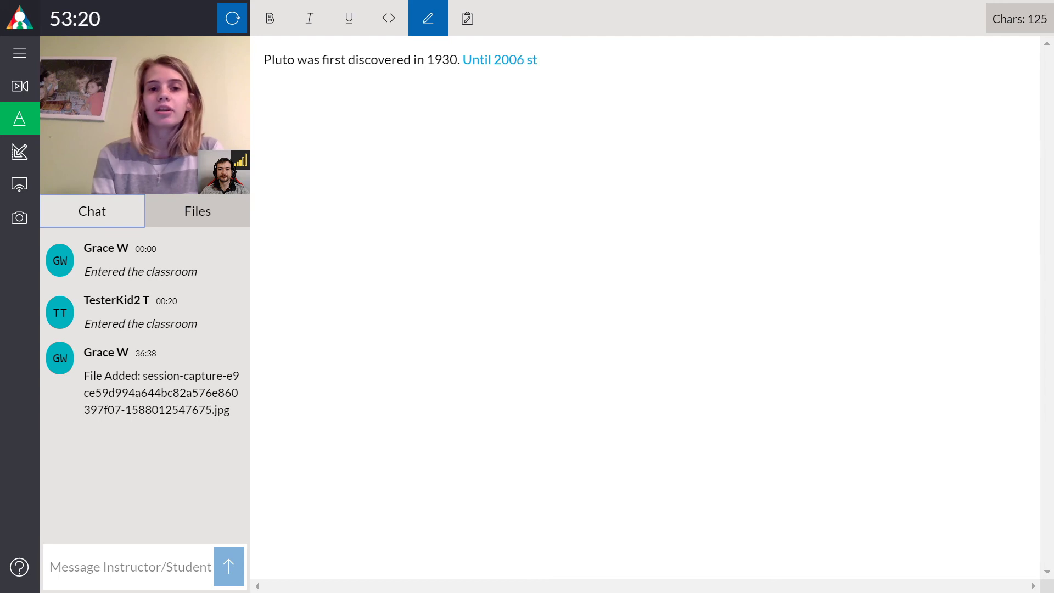
type("udents wer tau")
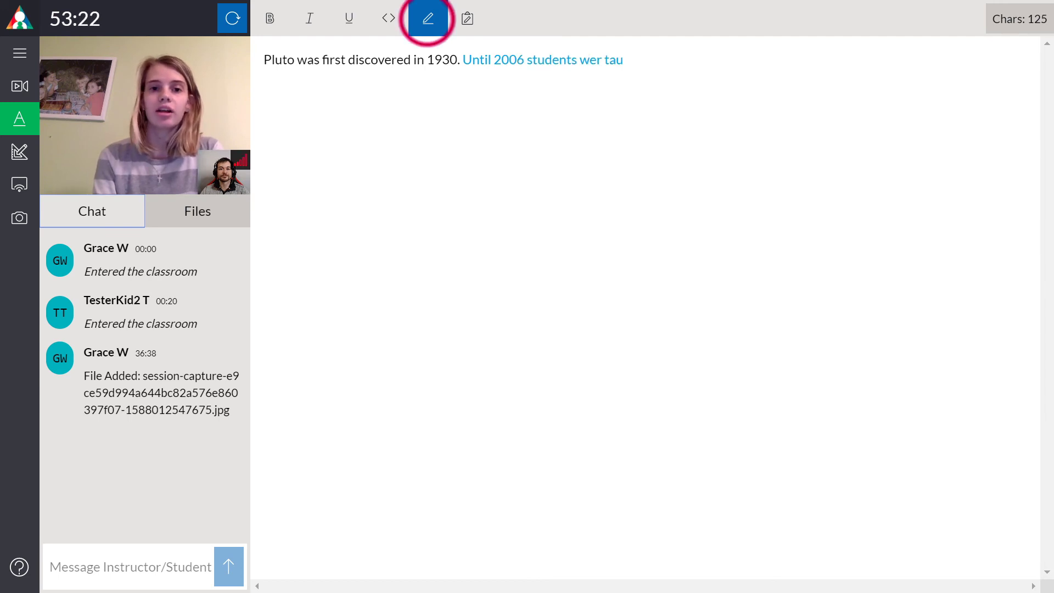
type("ght that it wu")
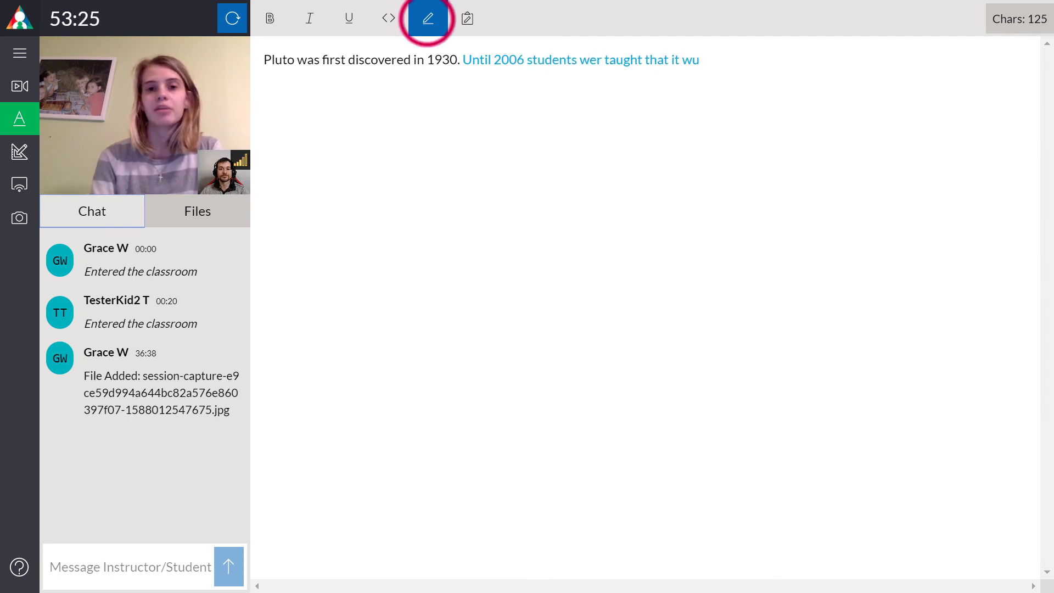
type("z the 9th smallest planet.")
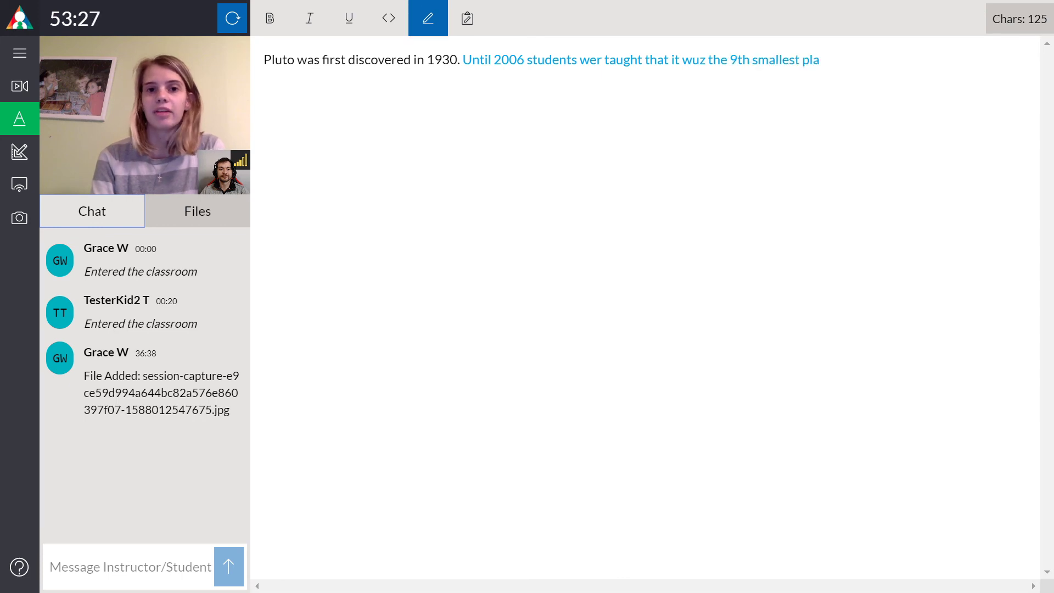